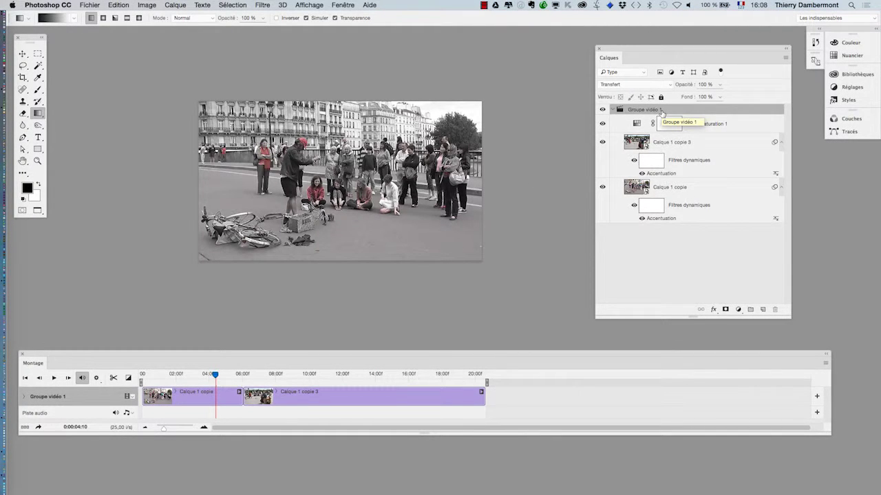
Step: Switch to Firefox and open a new browser window
{"action": "mouse_move", "coordinate": [6, 371]}
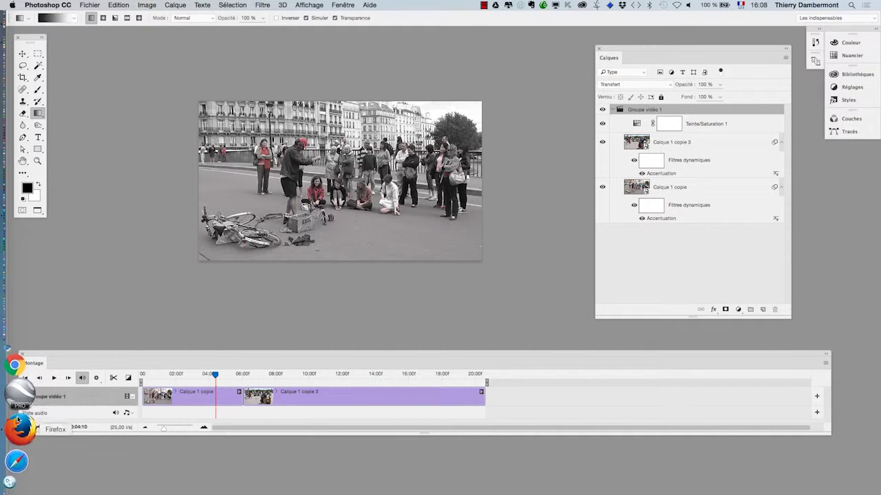
{"action": "left_click", "coordinate": [18, 422]}
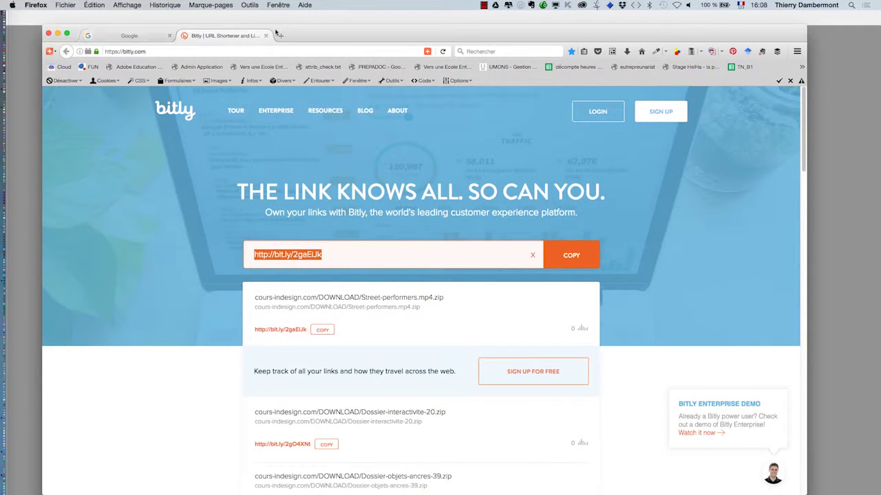
{"action": "left_click", "coordinate": [65, 5]}
{"action": "left_click", "coordinate": [76, 27]}
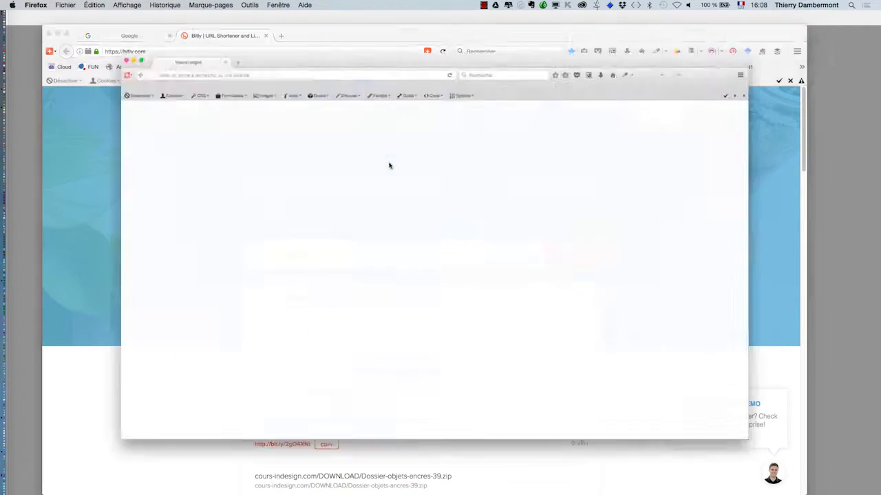
Step: Search Google Images for clouds "public domain"
{"action": "type", "text": "c"}
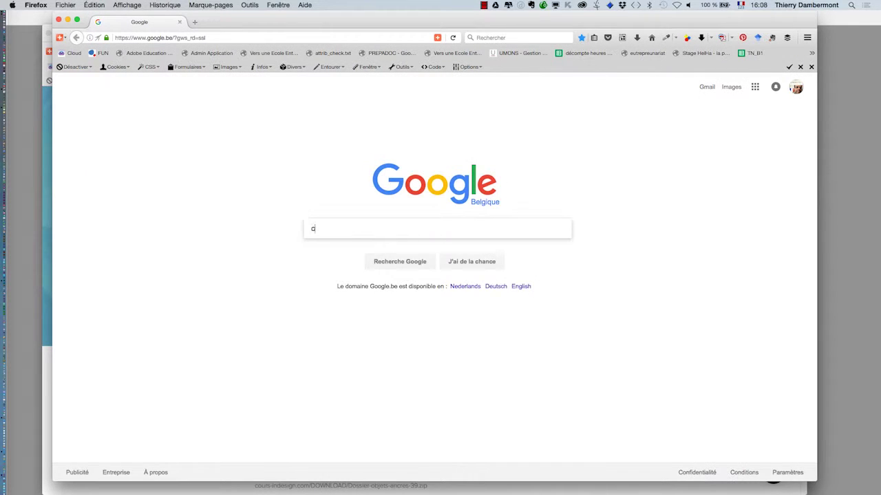
{"action": "type", "text": "louds \""}
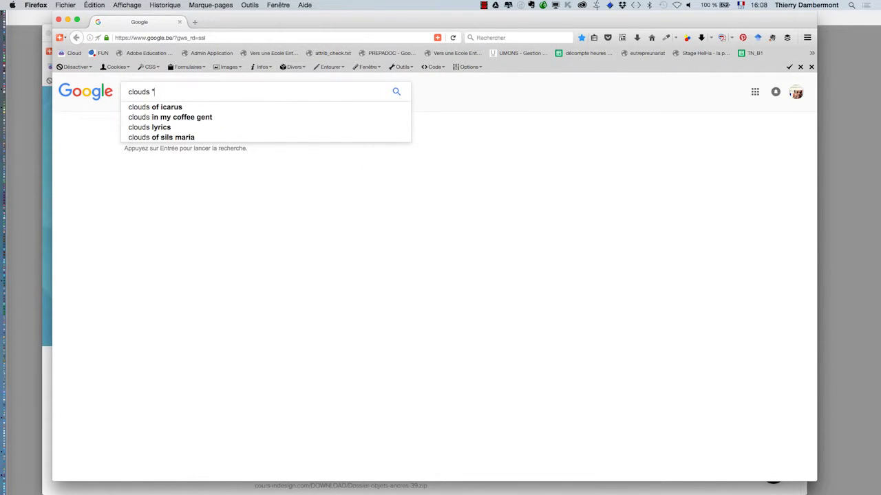
{"action": "type", "text": "public domain\""}
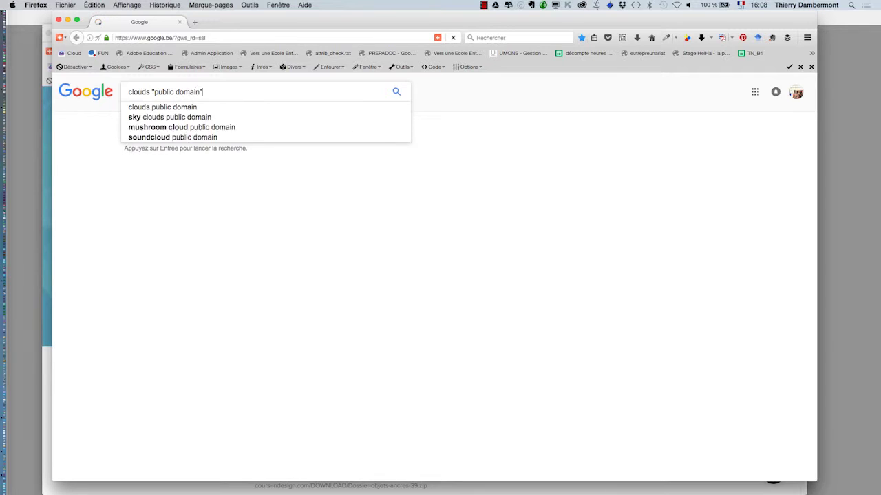
{"action": "key", "text": "Return"}
{"action": "left_click", "coordinate": [166, 116]}
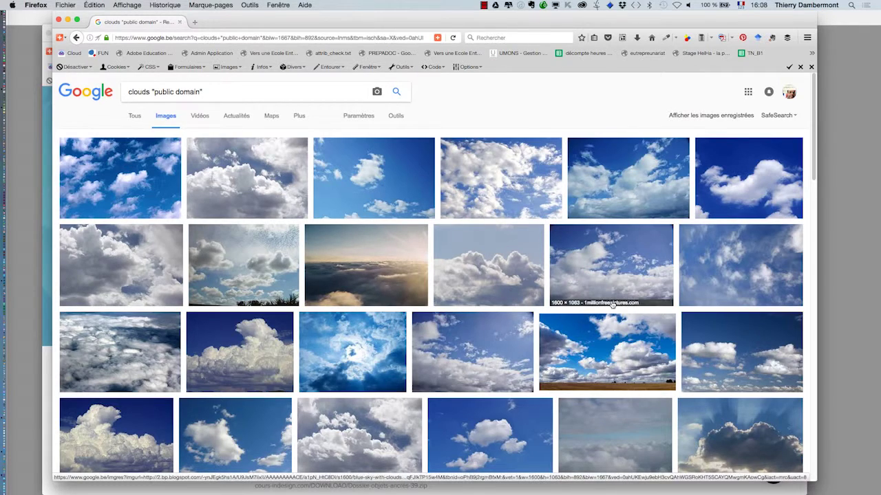
Step: Open the Libreshot page of the clouds above a brown field photo and display its full-size clouds-field.jpg
{"action": "scroll", "coordinate": [618, 325], "scroll_direction": "down", "scroll_amount": 1}
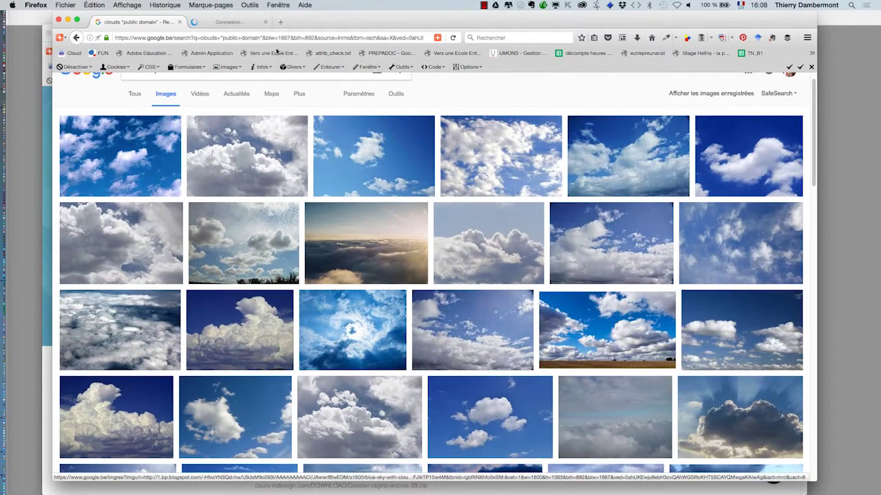
{"action": "left_click", "coordinate": [616, 322]}
{"action": "left_click", "coordinate": [661, 240]}
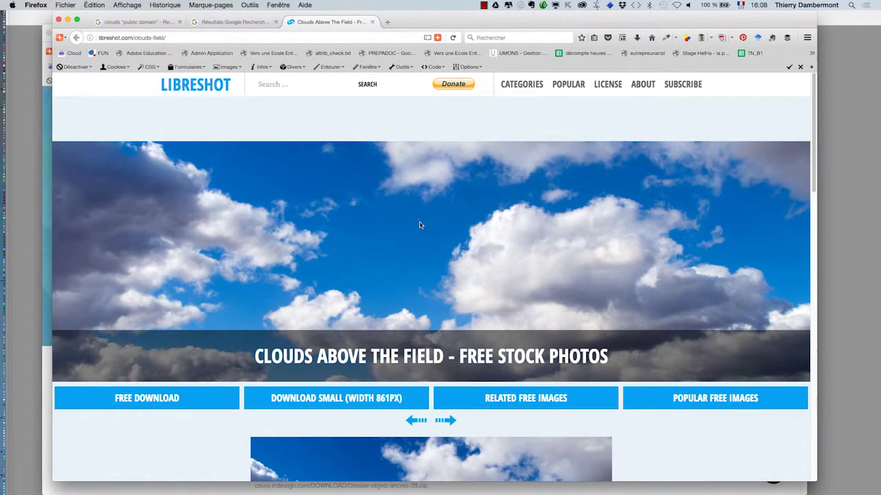
{"action": "right_click", "coordinate": [421, 225]}
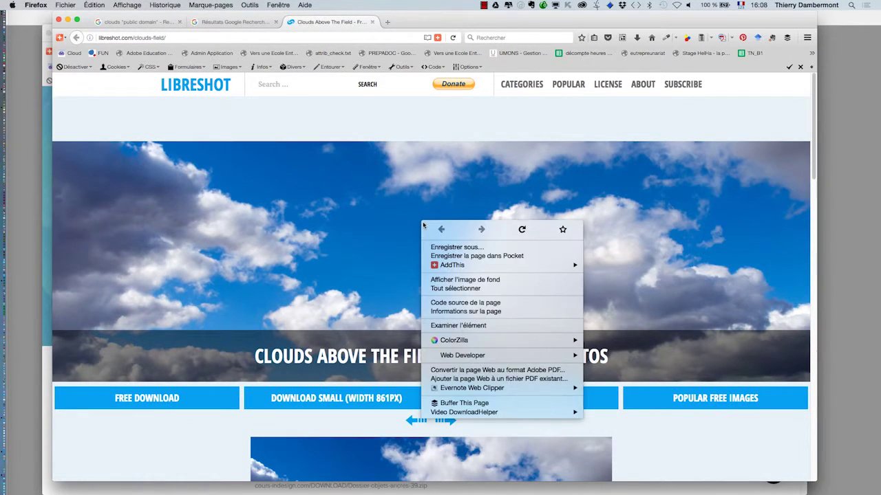
{"action": "left_click", "coordinate": [362, 424]}
{"action": "scroll", "coordinate": [363, 430], "scroll_direction": "down", "scroll_amount": 3}
{"action": "left_click", "coordinate": [374, 335]}
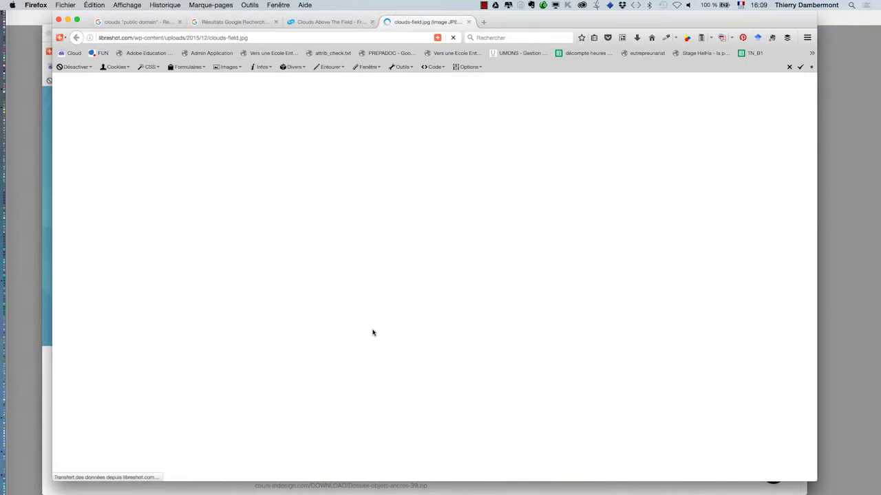
Step: Save the cloud image as clouds-field.jpg in the "video dans Photoshop" folder
{"action": "right_click", "coordinate": [355, 299]}
{"action": "left_click", "coordinate": [398, 327]}
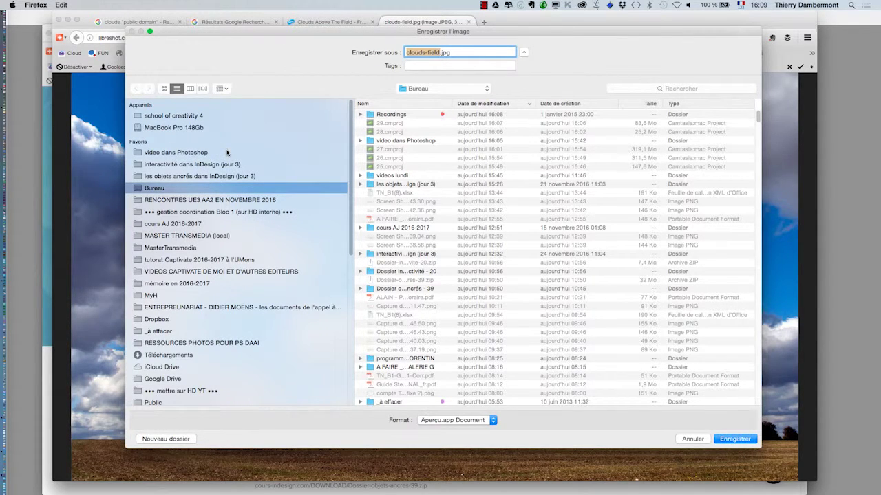
{"action": "left_click", "coordinate": [245, 153]}
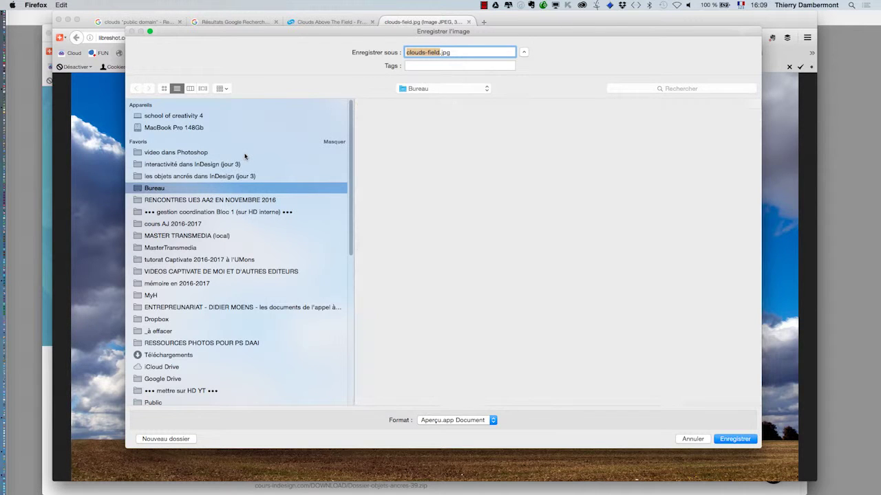
{"action": "left_click", "coordinate": [735, 439]}
Step: Switch to Photoshop, place clouds-field.jpg as a linked file in the video document, and validate its placement
{"action": "key", "text": "super+Tab"}
{"action": "left_click", "coordinate": [301, 249]}
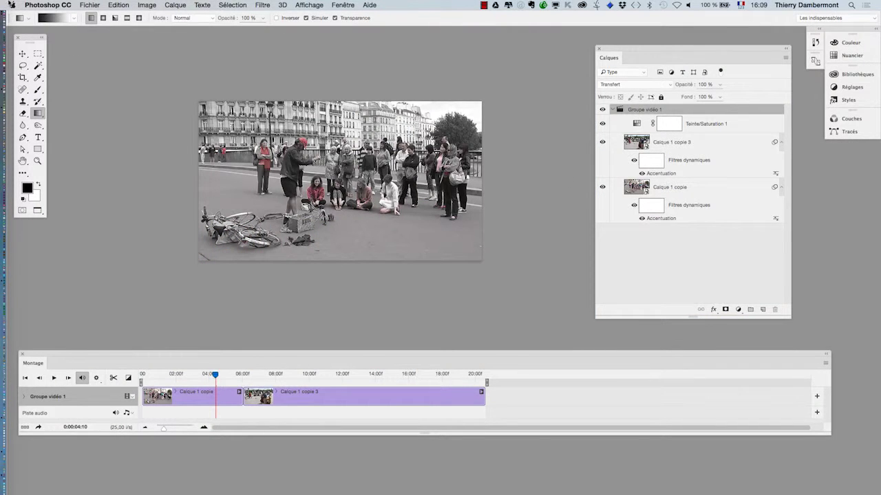
{"action": "left_click", "coordinate": [89, 5]}
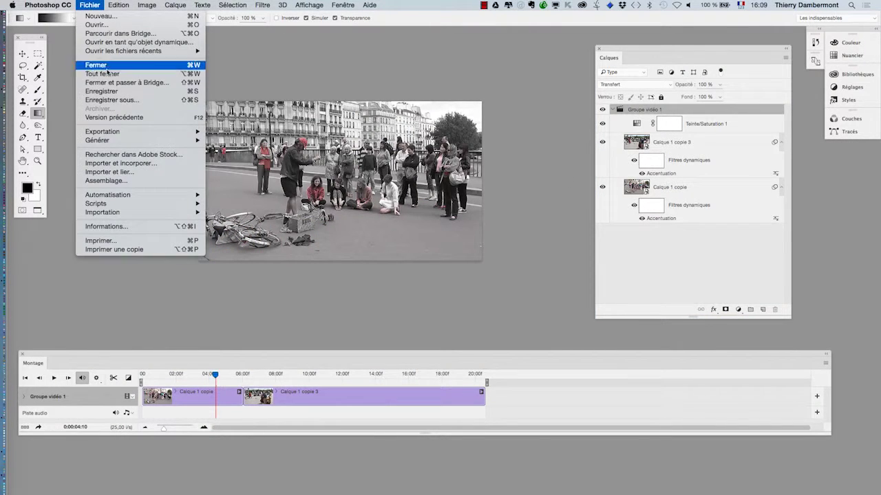
{"action": "left_click", "coordinate": [129, 172]}
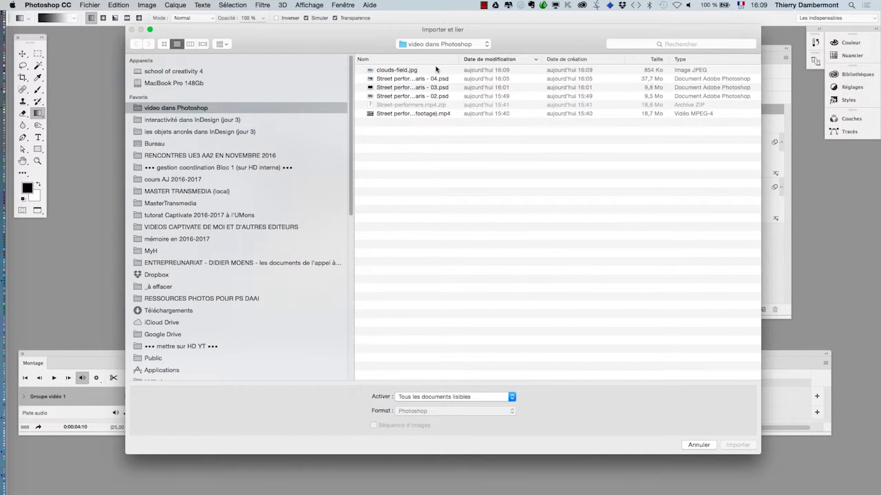
{"action": "left_click", "coordinate": [426, 71]}
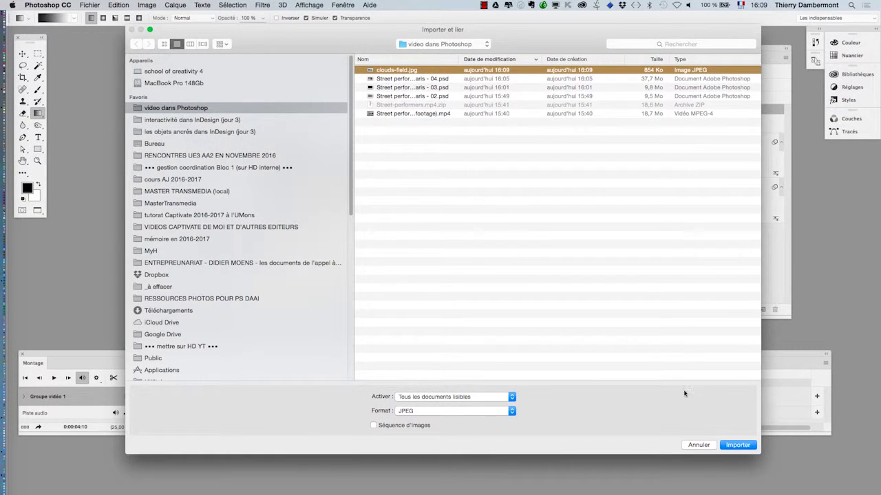
{"action": "left_click", "coordinate": [737, 444]}
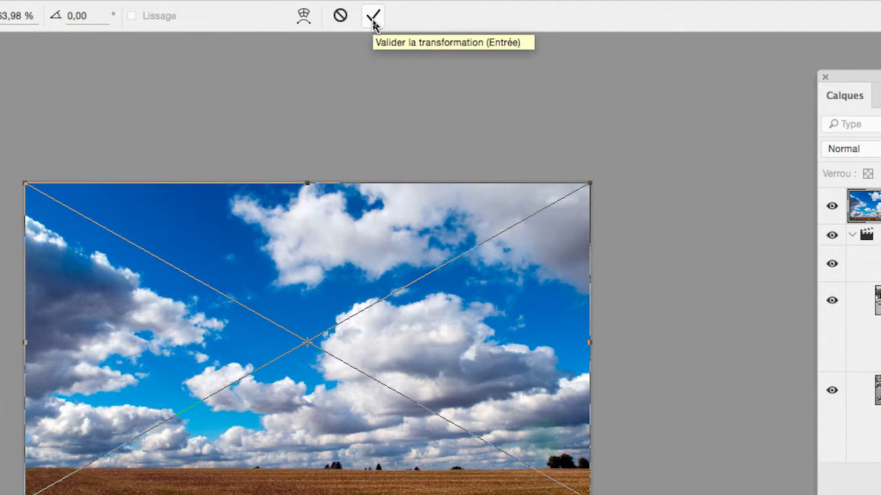
{"action": "left_click", "coordinate": [372, 21]}
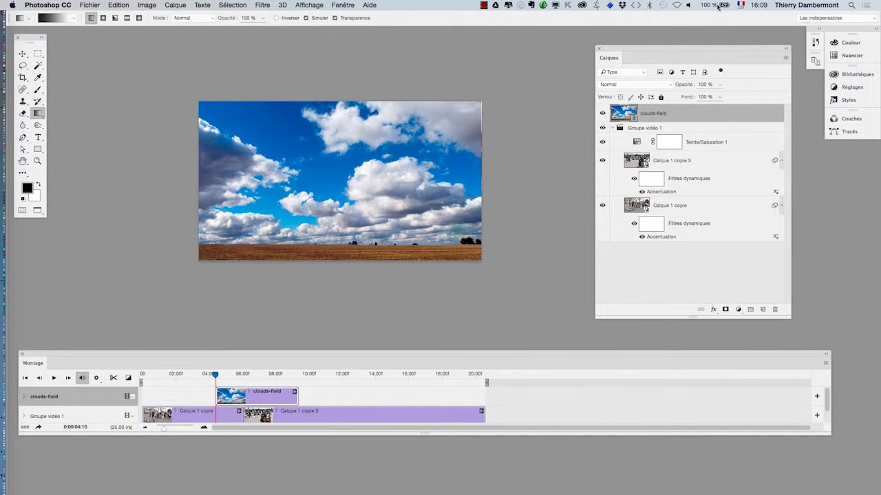
Step: Switch to Firefox, minimize the cloud image window, and return to Photoshop
{"action": "key", "text": "super+Tab"}
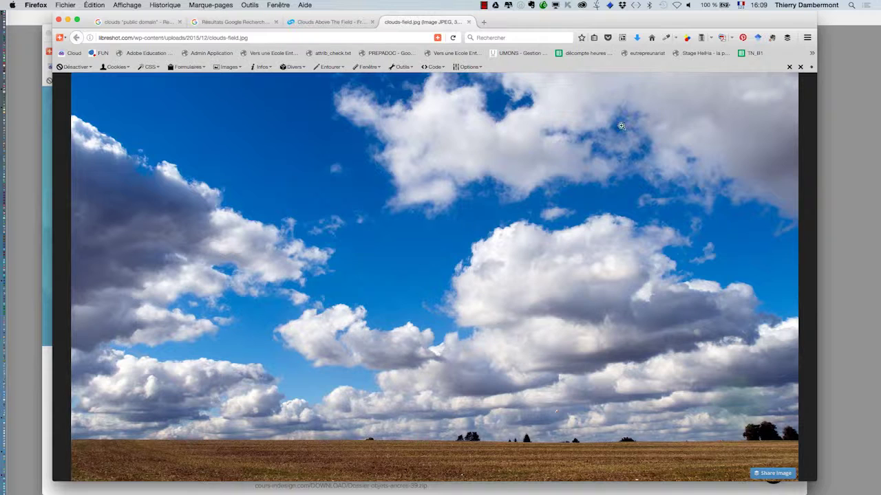
{"action": "left_click", "coordinate": [69, 20]}
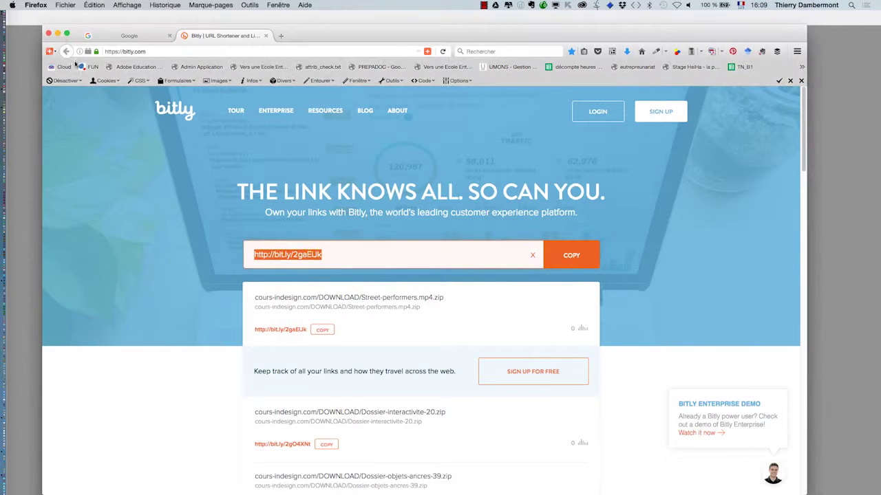
{"action": "key", "text": "super+Tab"}
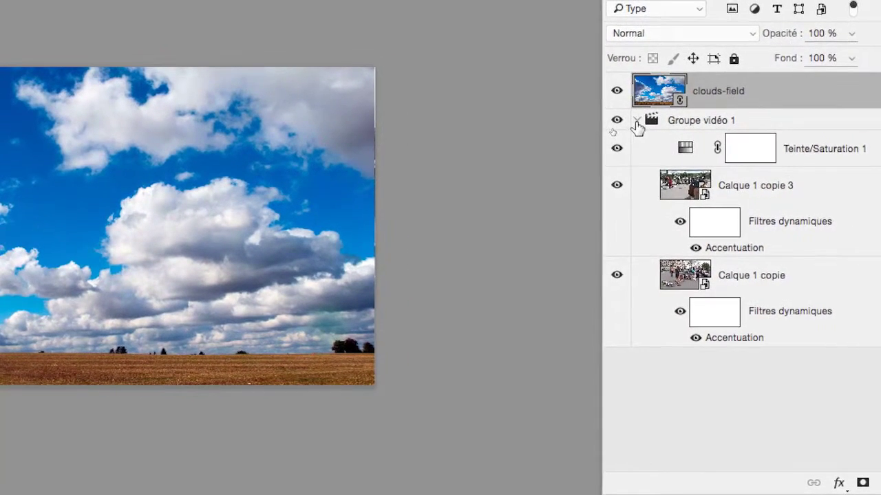
Step: Collapse the Groupe vidéo 1 group and move the clouds-field layer below it in the layer stack
{"action": "left_click", "coordinate": [541, 148]}
{"action": "left_click_drag", "start_coordinate": [715, 96], "coordinate": [665, 112]}
{"action": "key", "text": "super+z"}
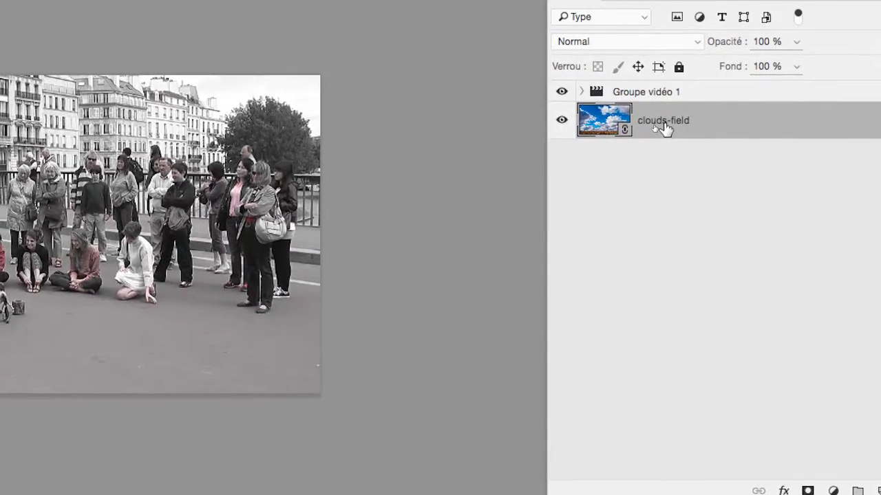
Step: Add a reveal-all layer mask to Groupe vidéo 1, and expand the group to check its contents before collapsing it
{"action": "left_click", "coordinate": [664, 98]}
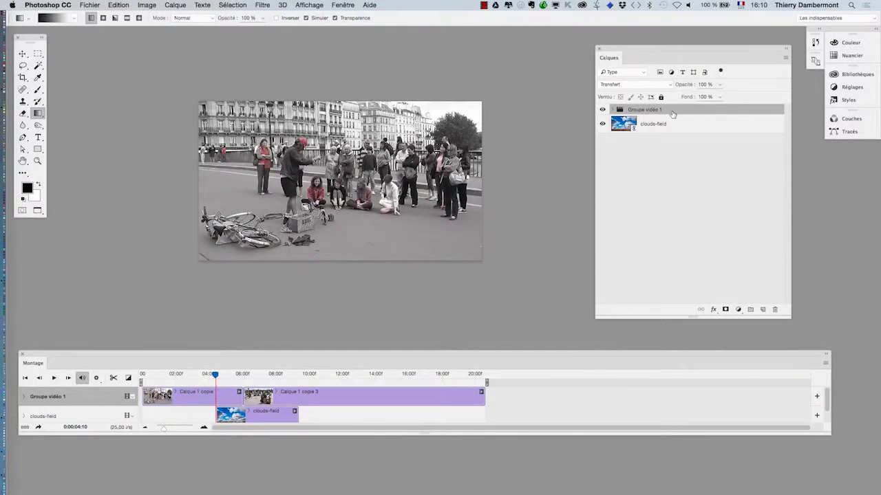
{"action": "left_click", "coordinate": [175, 5]}
{"action": "mouse_move", "coordinate": [275, 142]}
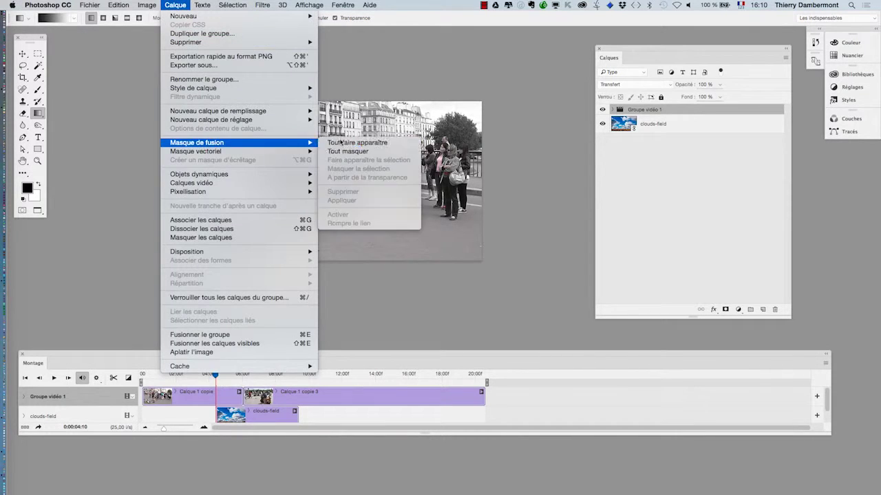
{"action": "left_click", "coordinate": [361, 142]}
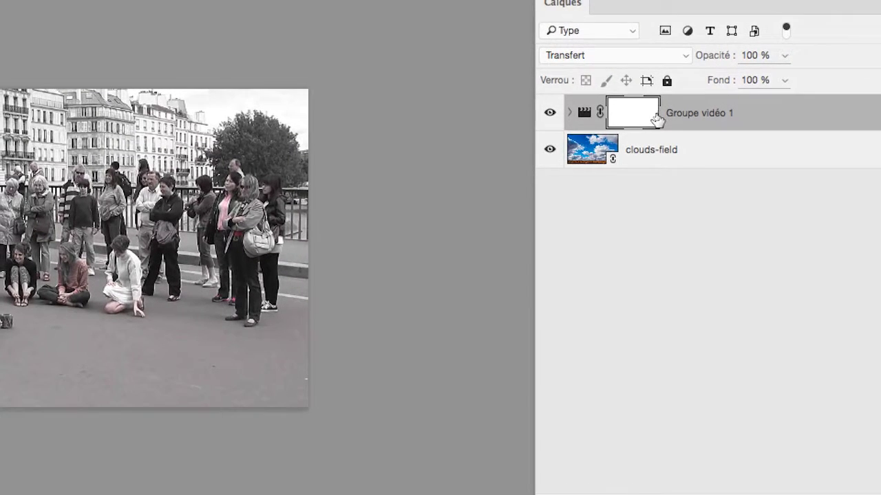
{"action": "left_click", "coordinate": [566, 111]}
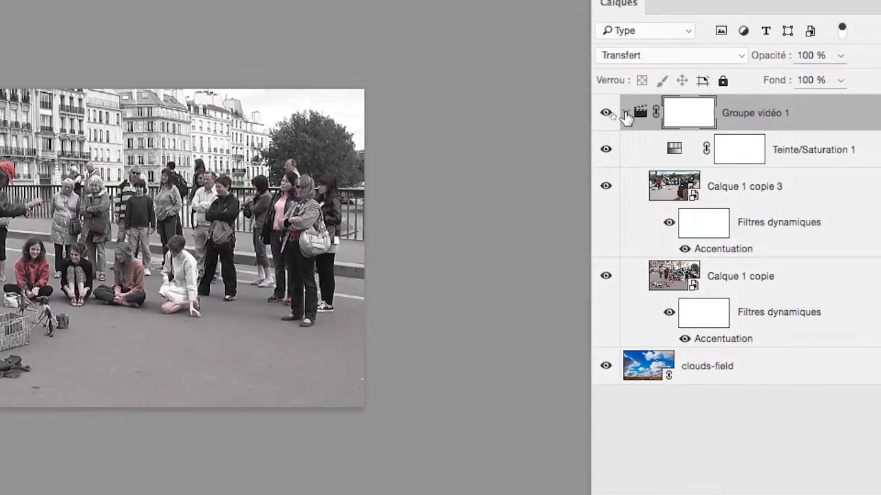
{"action": "left_click", "coordinate": [592, 83]}
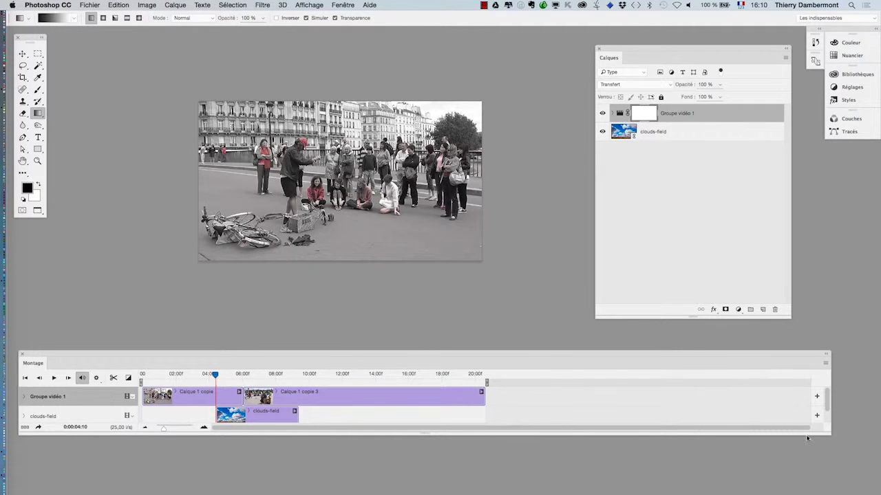
Step: Enlarge the timeline until the audio track shows, and move the playhead to the start of the second clip, just after 06:00f
{"action": "left_click_drag", "start_coordinate": [830, 434], "coordinate": [823, 468]}
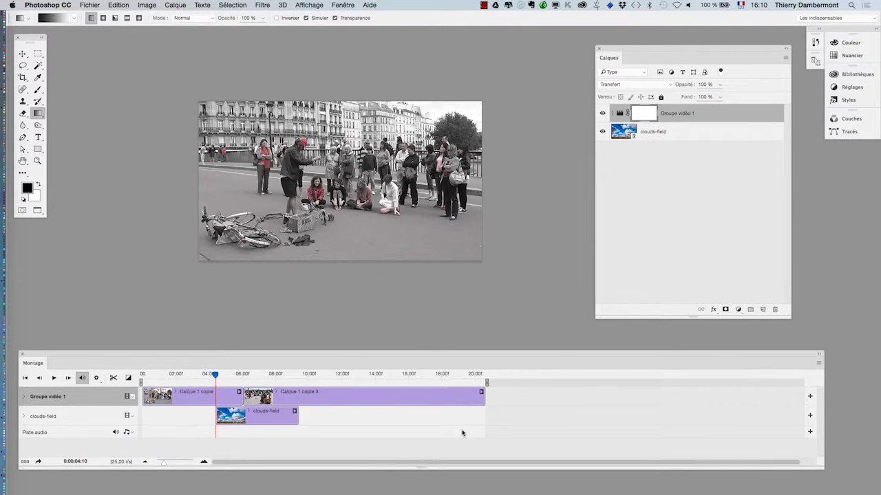
{"action": "left_click_drag", "start_coordinate": [217, 376], "coordinate": [249, 375]}
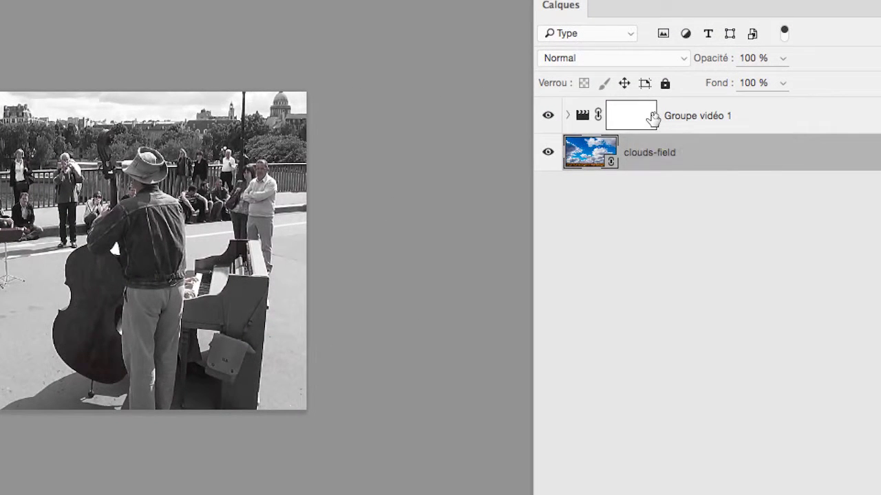
Step: Draw a vertical linear black-to-white gradient on the Groupe vidéo 1 layer mask, from the sky down to the top of the fence
{"action": "left_click", "coordinate": [653, 118]}
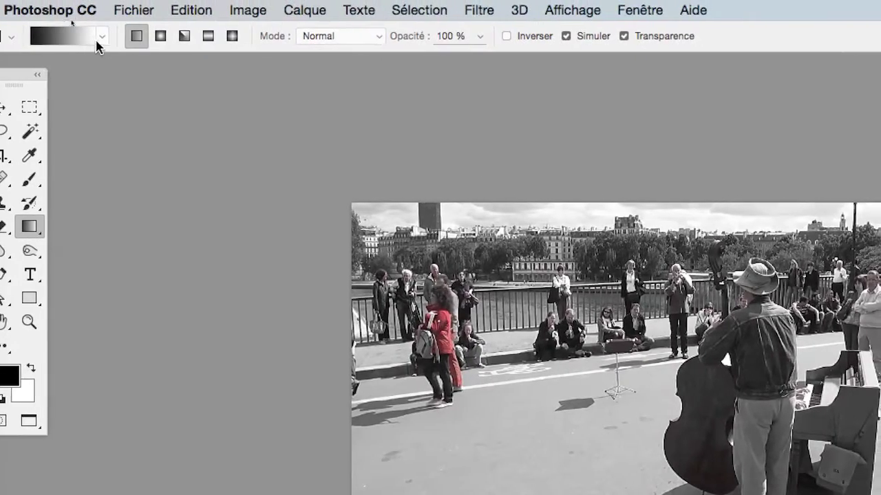
{"action": "left_click", "coordinate": [97, 34]}
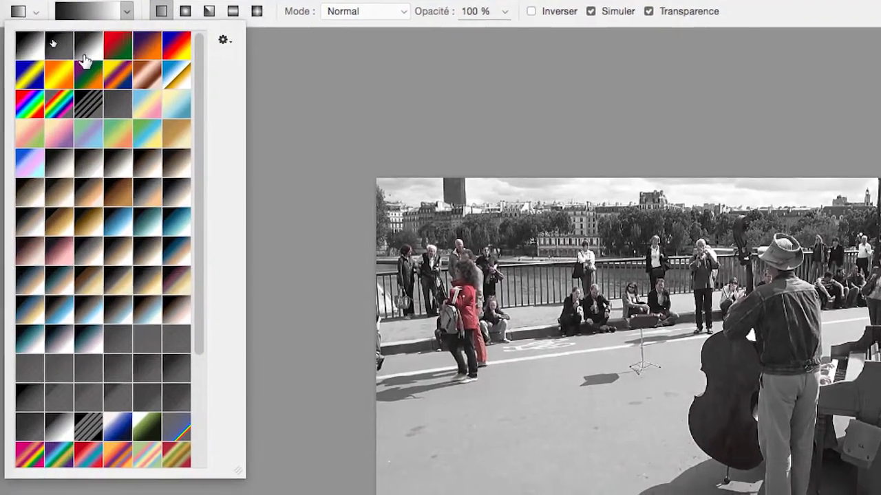
{"action": "left_click", "coordinate": [60, 67]}
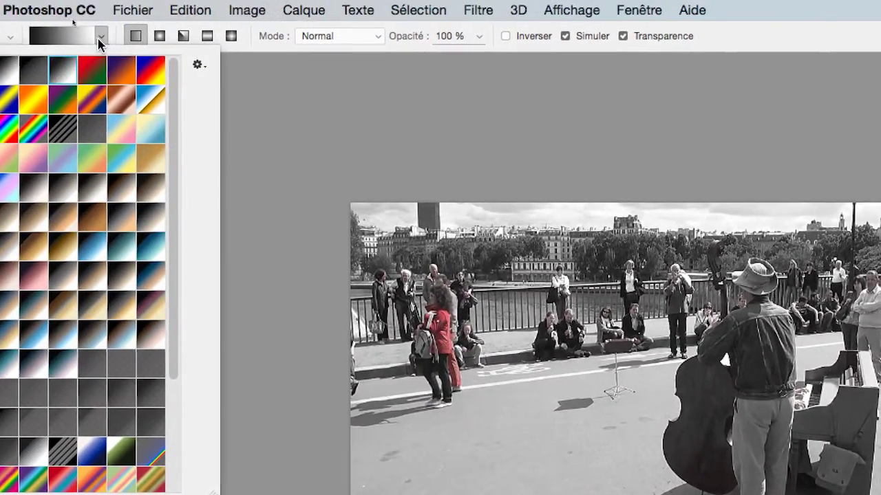
{"action": "left_click", "coordinate": [98, 40]}
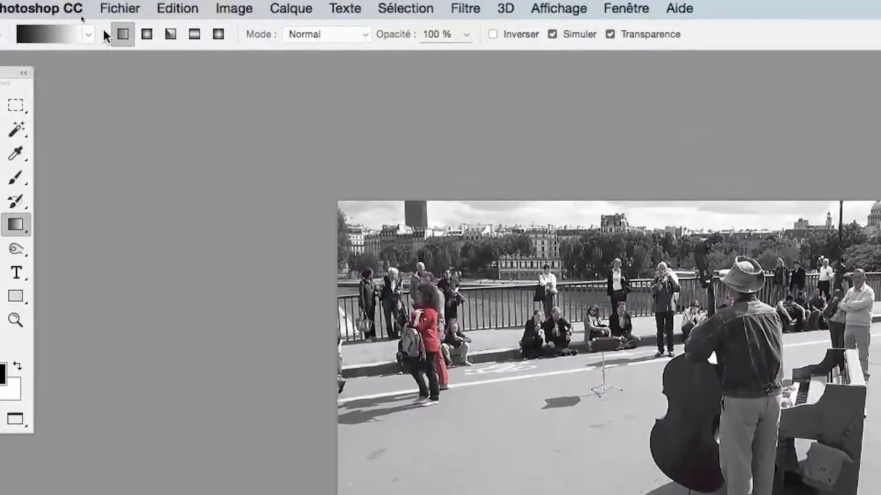
{"action": "left_click", "coordinate": [89, 35]}
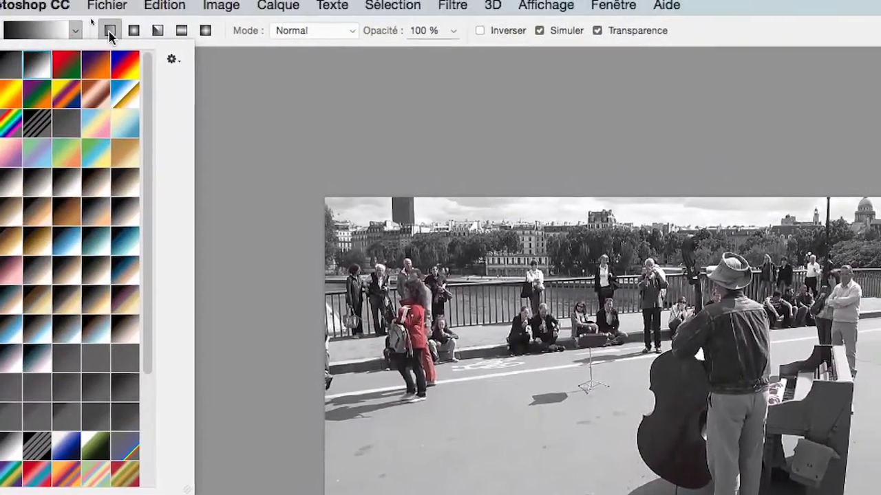
{"action": "left_click", "coordinate": [123, 35]}
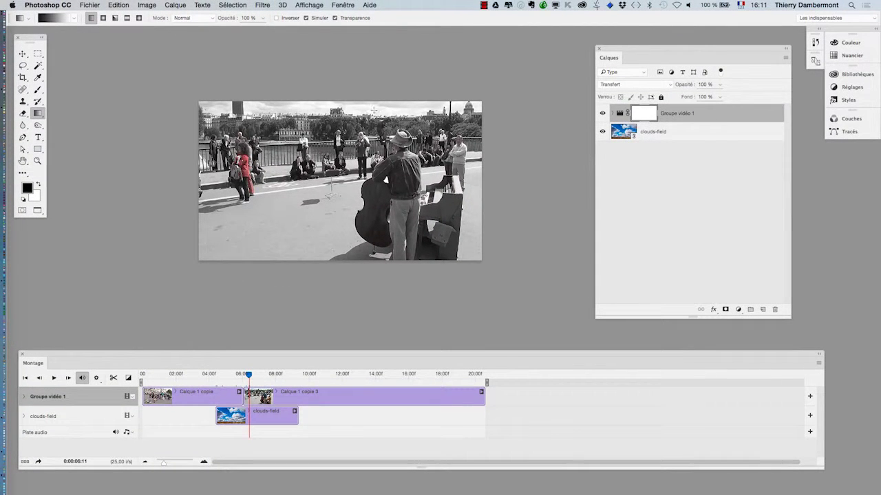
{"action": "left_click_drag", "start_coordinate": [373, 109], "coordinate": [373, 141]}
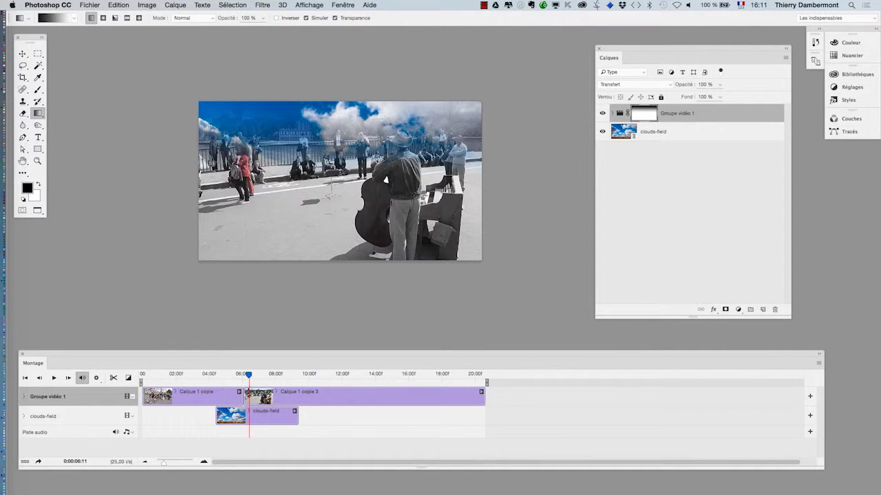
{"action": "left_click_drag", "start_coordinate": [343, 172], "coordinate": [344, 173]}
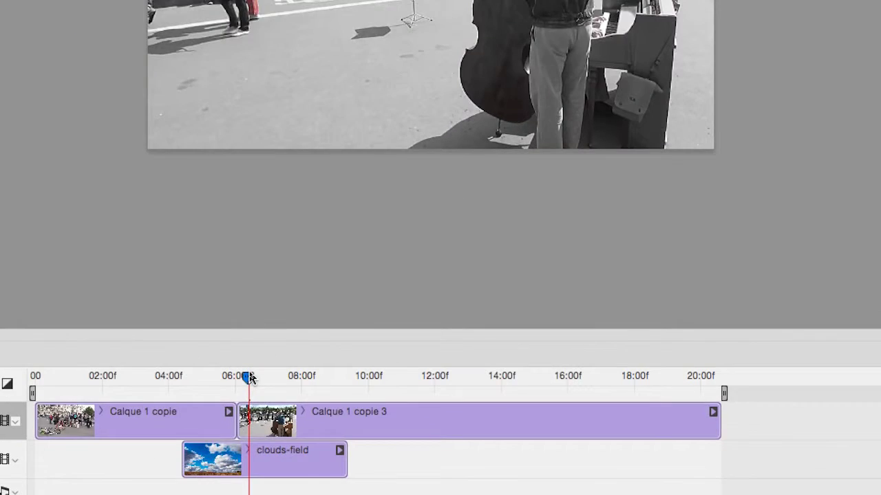
Step: Extend both ends of the clouds-field clip in the timeline so it spans the full length of the two video clips
{"action": "mouse_move", "coordinate": [249, 375]}
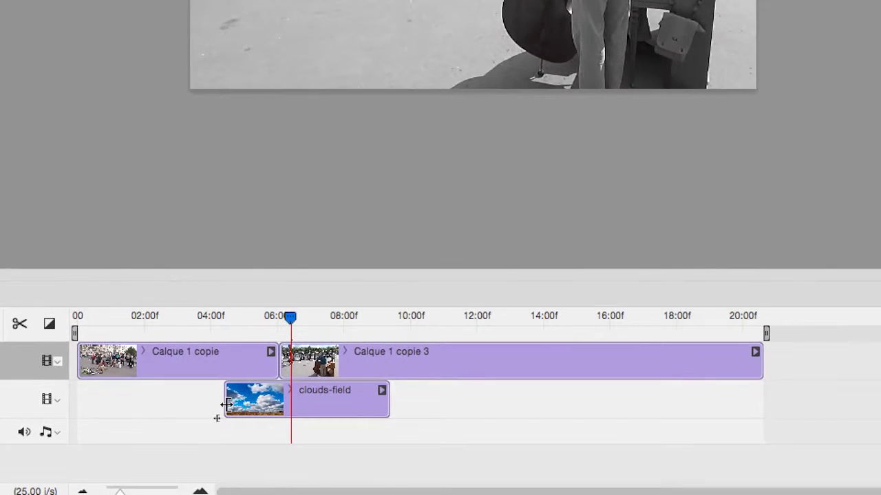
{"action": "left_click_drag", "start_coordinate": [227, 405], "coordinate": [80, 405]}
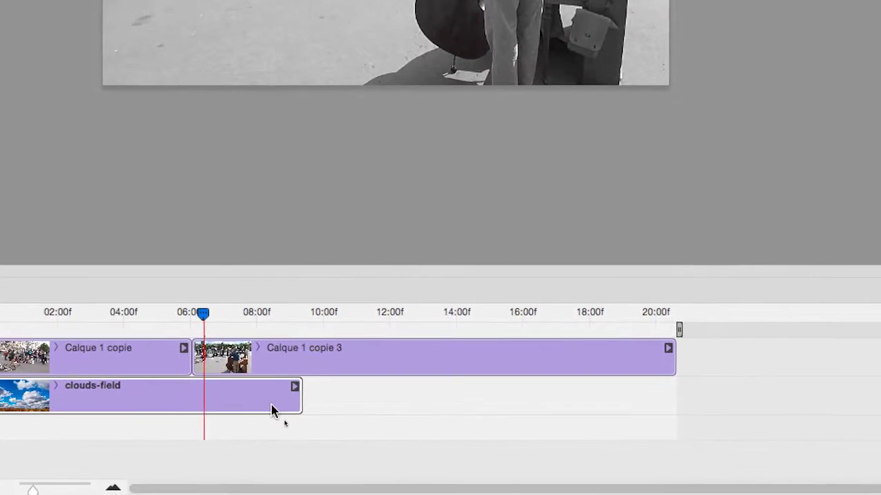
{"action": "left_click_drag", "start_coordinate": [416, 408], "coordinate": [540, 406]}
{"action": "left_click_drag", "start_coordinate": [326, 407], "coordinate": [577, 406]}
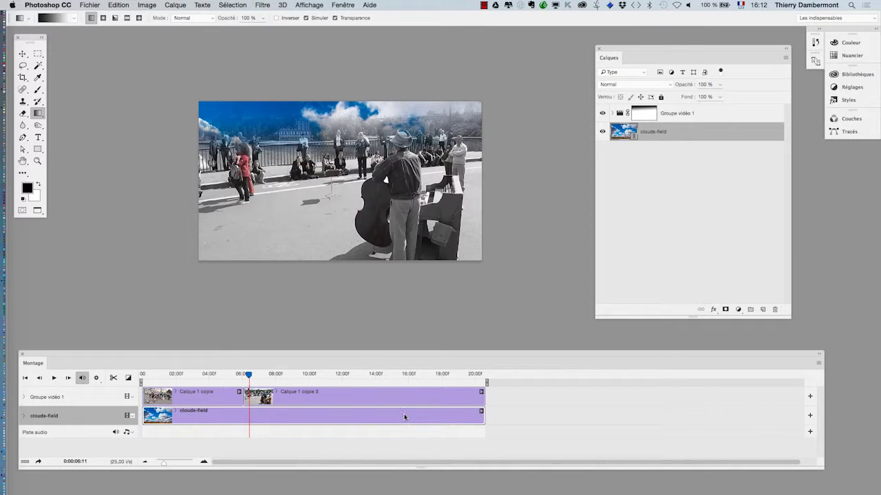
Step: Select the Groupe vidéo 1 track and save the document as a new numbered Photoshop file in the video dans Photoshop folder
{"action": "left_click", "coordinate": [47, 396]}
{"action": "left_click", "coordinate": [90, 5]}
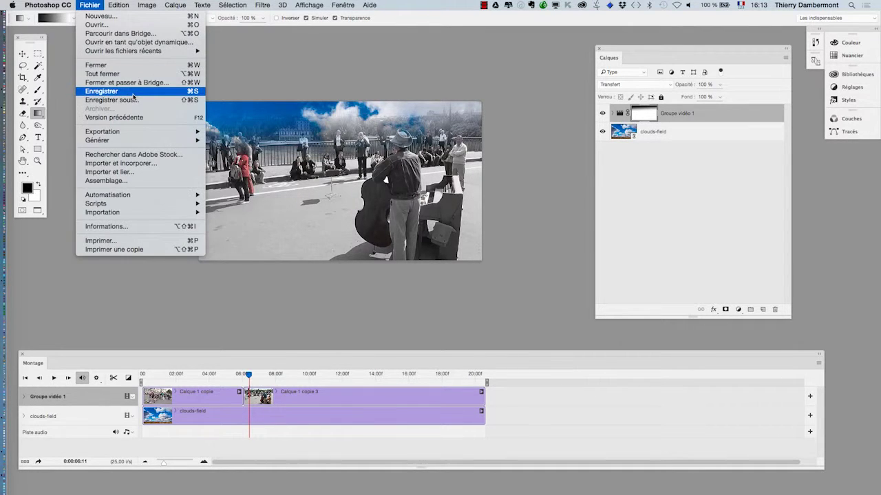
{"action": "left_click", "coordinate": [192, 100]}
{"action": "left_click", "coordinate": [492, 55]}
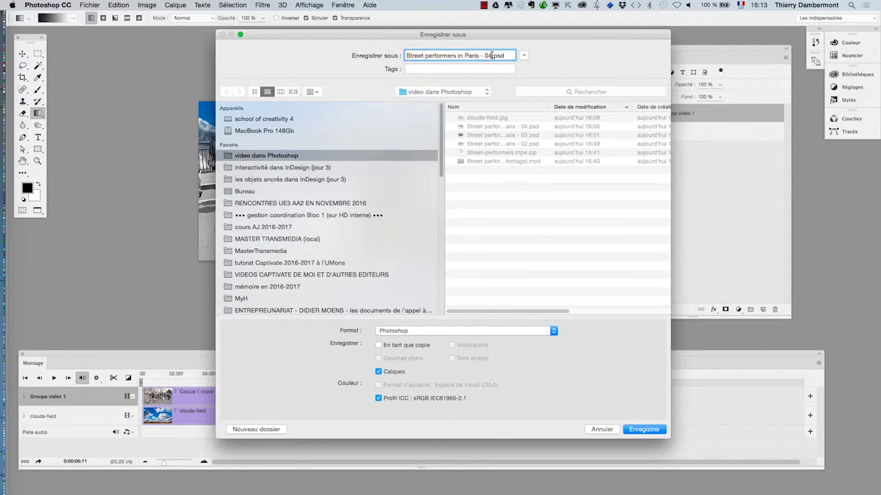
{"action": "key", "text": "Return"}
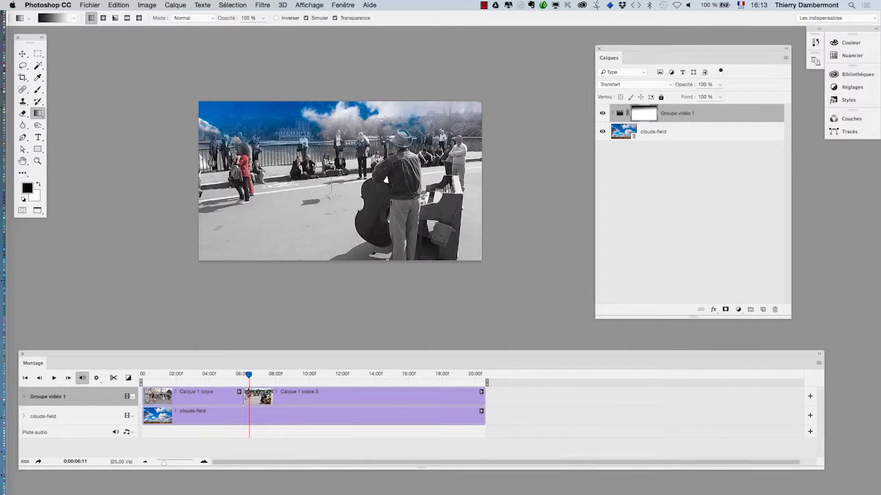
Step: Play the montage to check the sky, and redraw the Groupe vidéo 1 mask gradient from the top of the sky down to the crowd's heads
{"action": "left_click", "coordinate": [54, 377]}
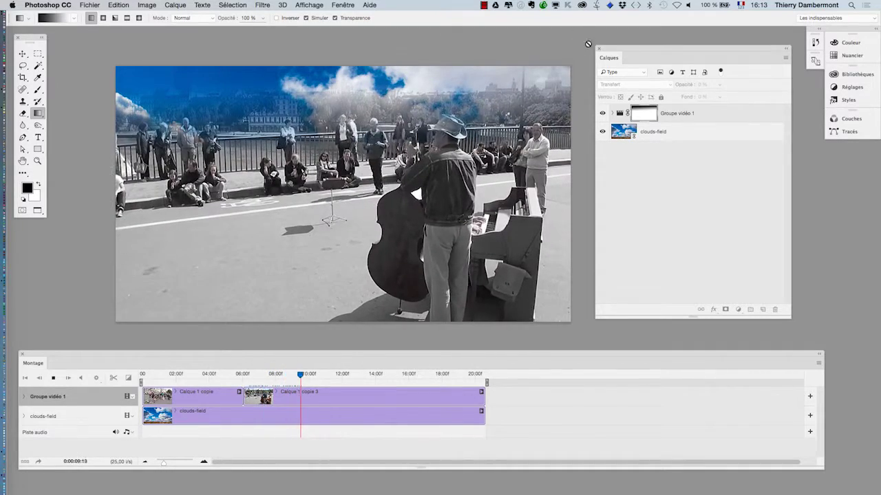
{"action": "left_click_drag", "start_coordinate": [609, 49], "coordinate": [634, 49]}
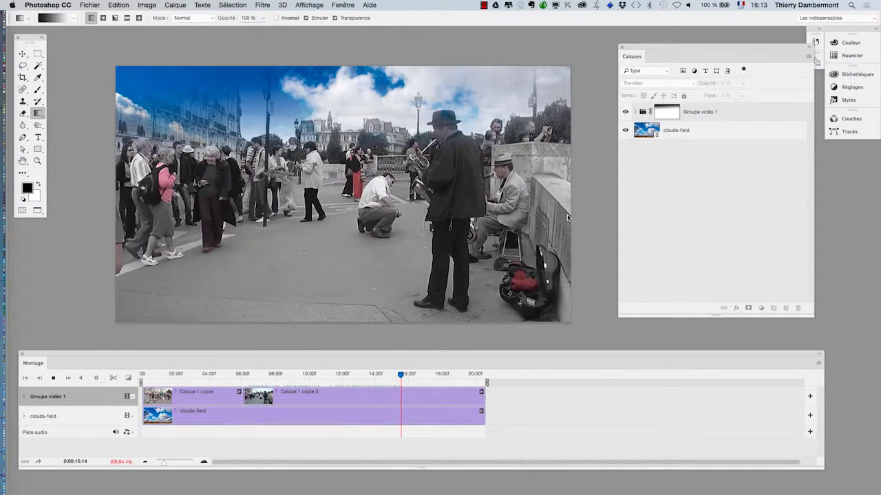
{"action": "left_click", "coordinate": [657, 114]}
{"action": "left_click", "coordinate": [657, 113]}
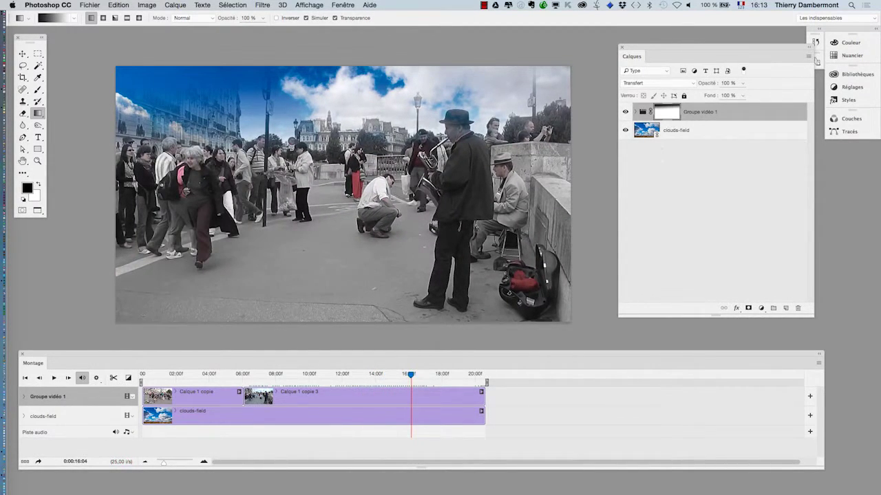
{"action": "left_click_drag", "start_coordinate": [303, 72], "coordinate": [303, 138]}
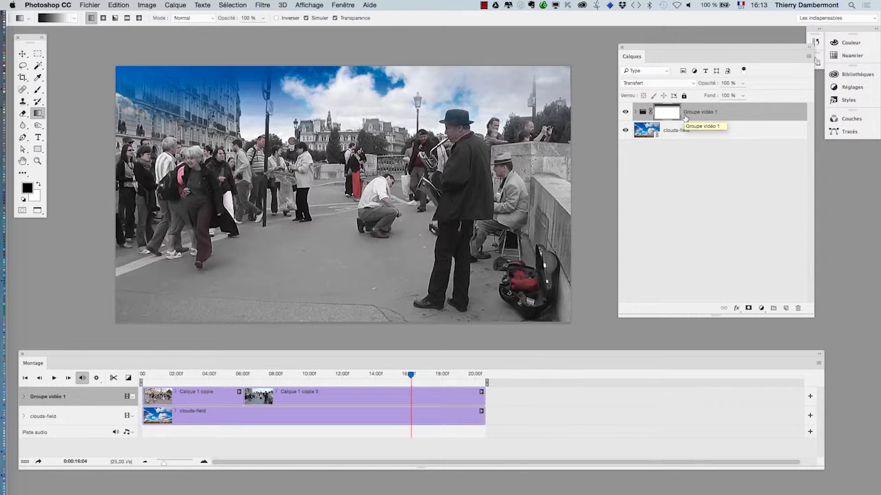
{"action": "left_click_drag", "start_coordinate": [685, 118], "coordinate": [681, 136]}
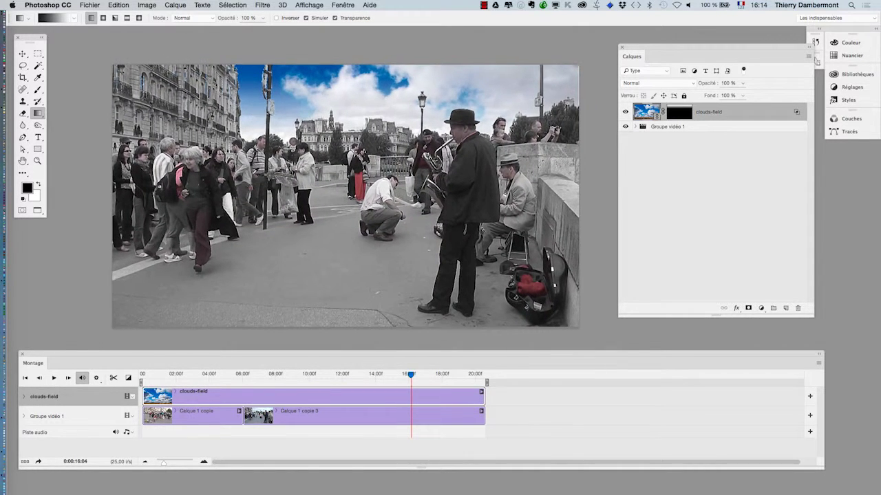
{"action": "left_click_drag", "start_coordinate": [406, 376], "coordinate": [274, 378]}
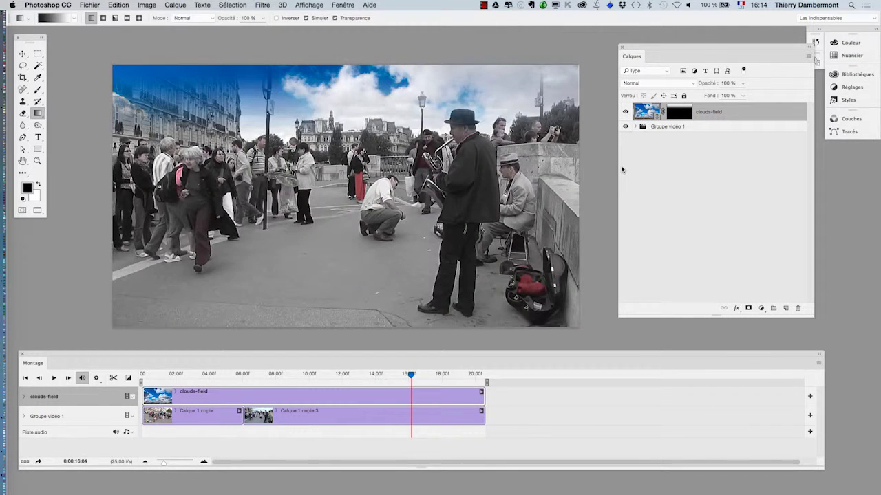
{"action": "key", "text": "super+i"}
{"action": "key", "text": "super+bracketleft"}
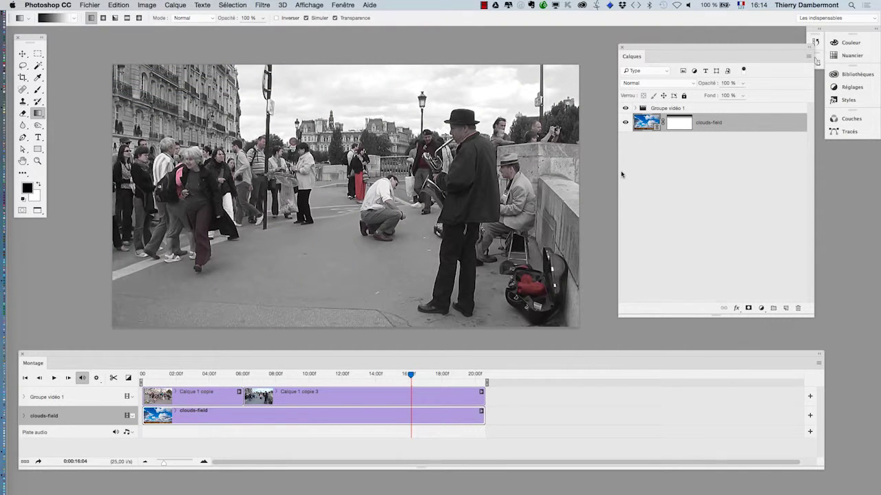
{"action": "key", "text": "alt+super+z"}
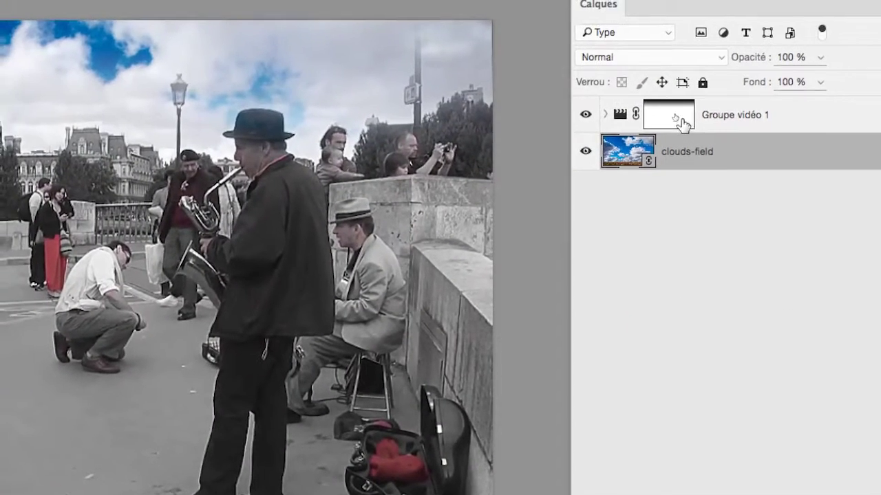
Step: Select the Groupe vidéo 1 mask, and expand the group to check its contents before collapsing it again
{"action": "left_click", "coordinate": [630, 97]}
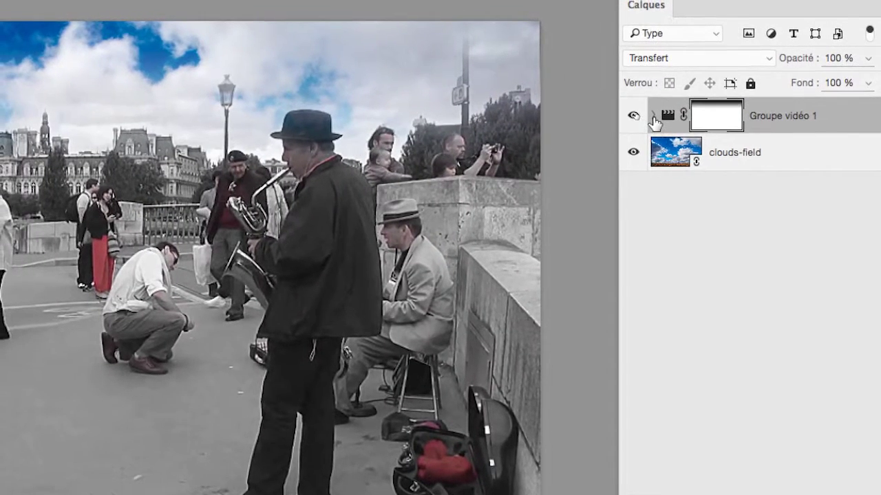
{"action": "left_click", "coordinate": [614, 116]}
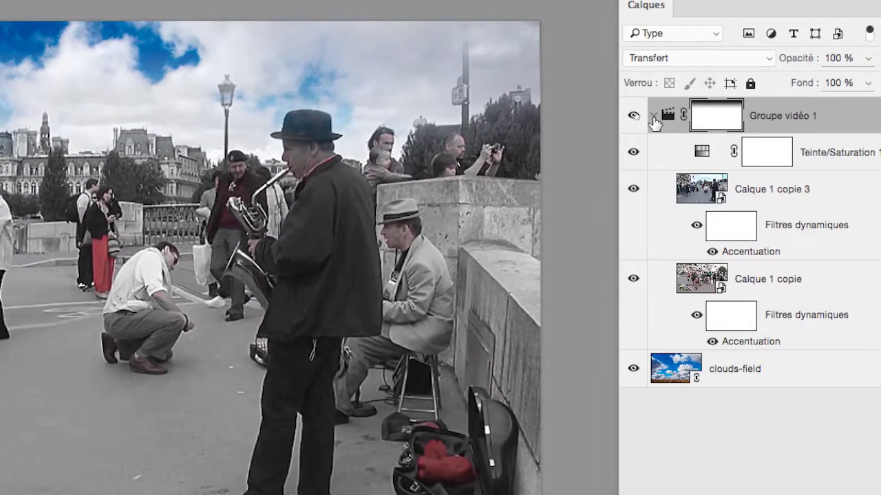
{"action": "left_click", "coordinate": [653, 117]}
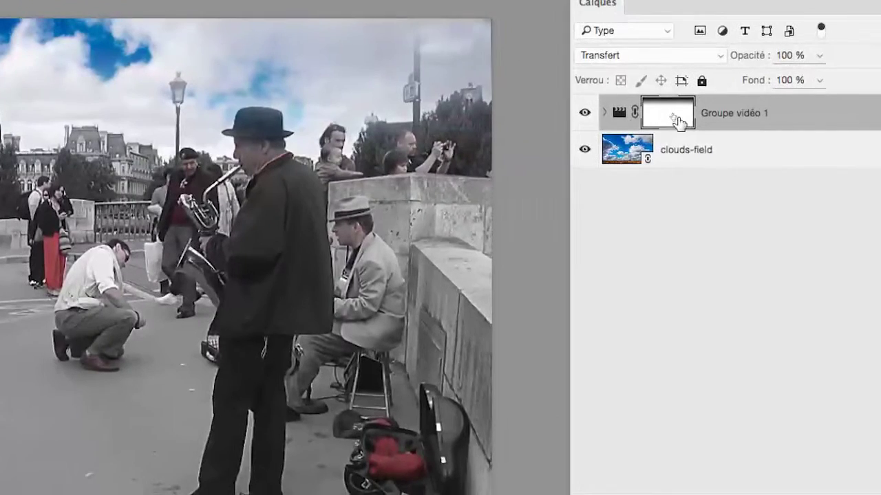
Step: Transfer the gradient mask from Groupe vidéo 1 to the clouds-field layer, and move that layer above the group
{"action": "left_click_drag", "start_coordinate": [669, 117], "coordinate": [697, 133]}
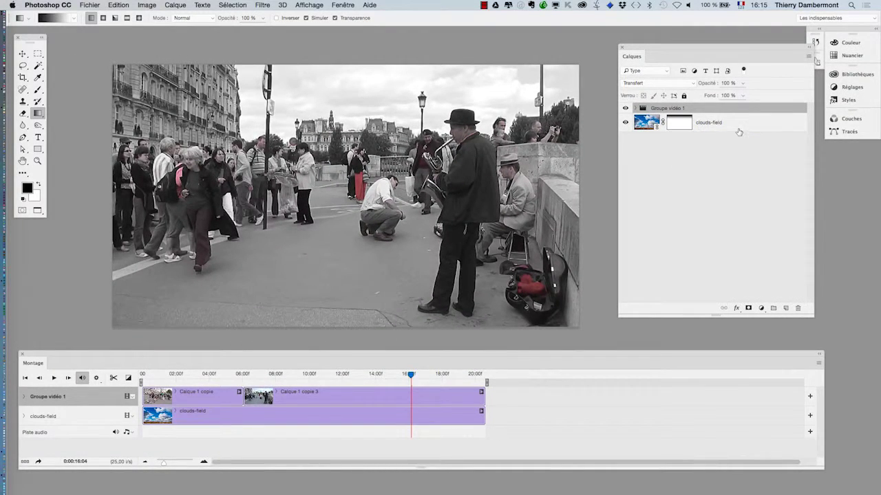
{"action": "left_click", "coordinate": [740, 129]}
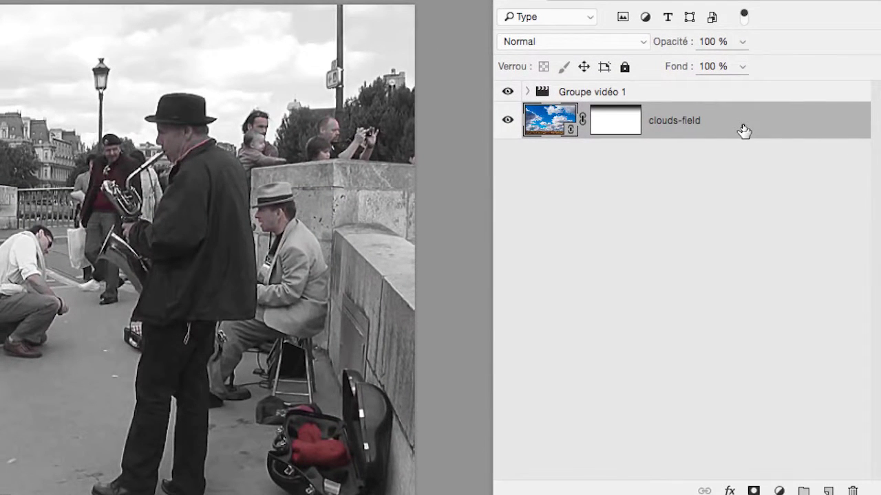
{"action": "left_click_drag", "start_coordinate": [743, 131], "coordinate": [743, 104]}
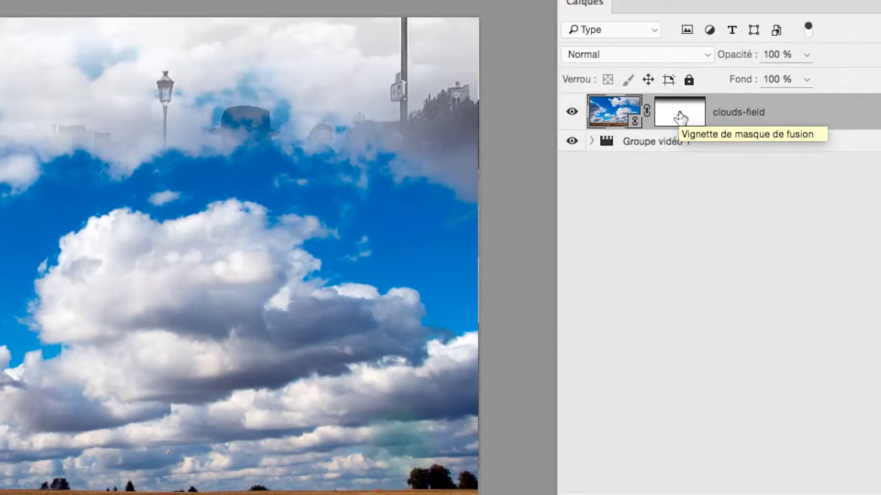
Step: Select the layer mask of clouds-field and invert it
{"action": "left_click", "coordinate": [680, 119]}
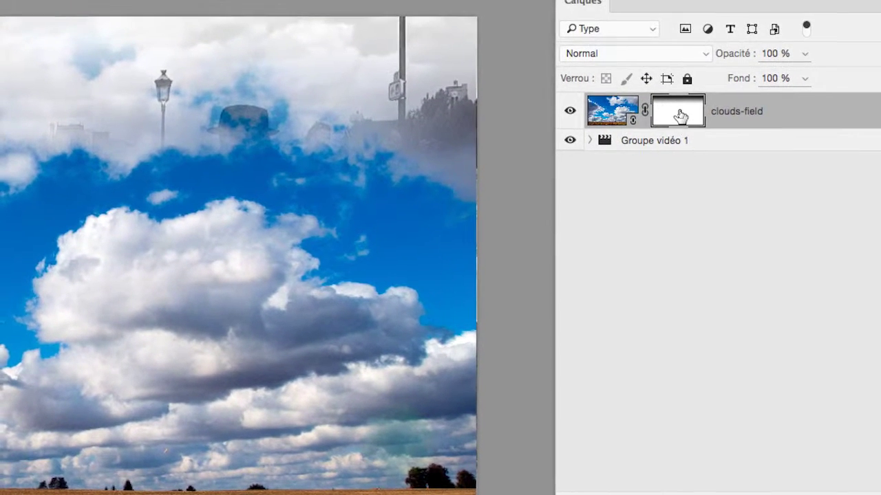
{"action": "key", "text": "ctrl+i"}
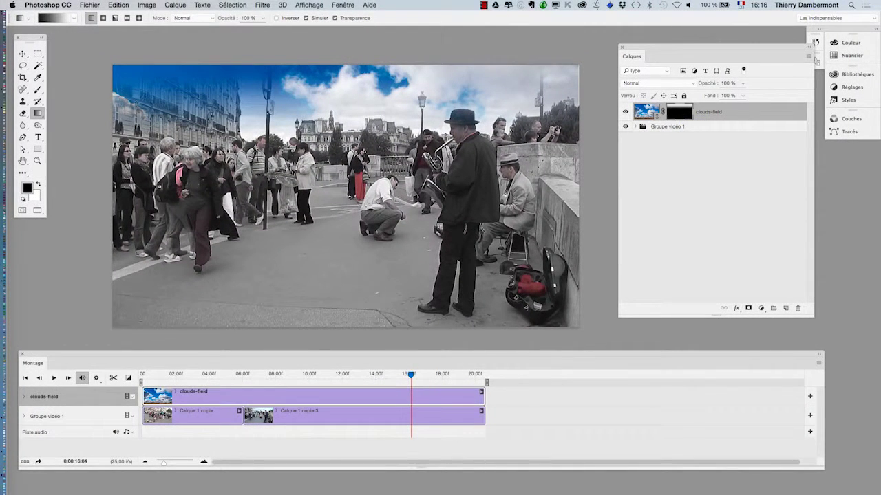
{"action": "key", "text": "super+i"}
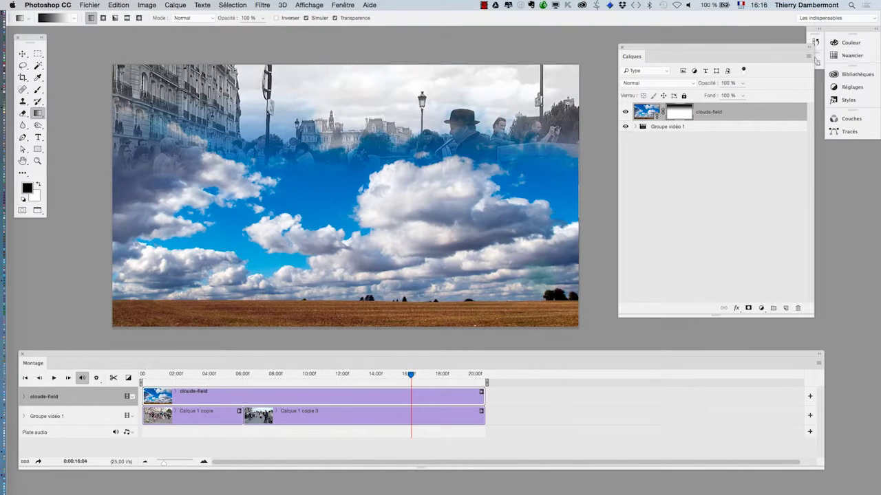
Step: Redraw the gradient upward on the clouds-field mask several times, ending with a short transition in the sky just above the distant buildings
{"action": "left_click_drag", "start_coordinate": [305, 118], "coordinate": [304, 88]}
{"action": "left_click_drag", "start_coordinate": [323, 197], "coordinate": [319, 90]}
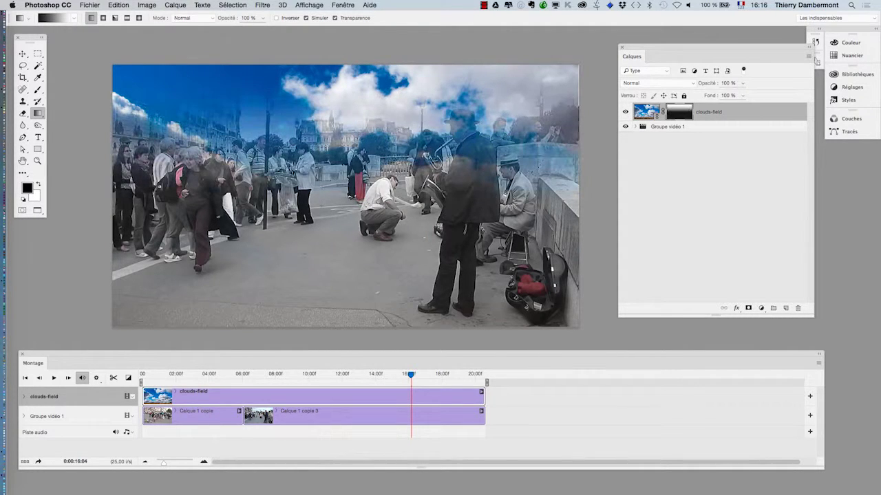
{"action": "left_click_drag", "start_coordinate": [316, 164], "coordinate": [314, 94]}
{"action": "left_click_drag", "start_coordinate": [314, 129], "coordinate": [314, 89]}
{"action": "left_click_drag", "start_coordinate": [320, 157], "coordinate": [321, 91]}
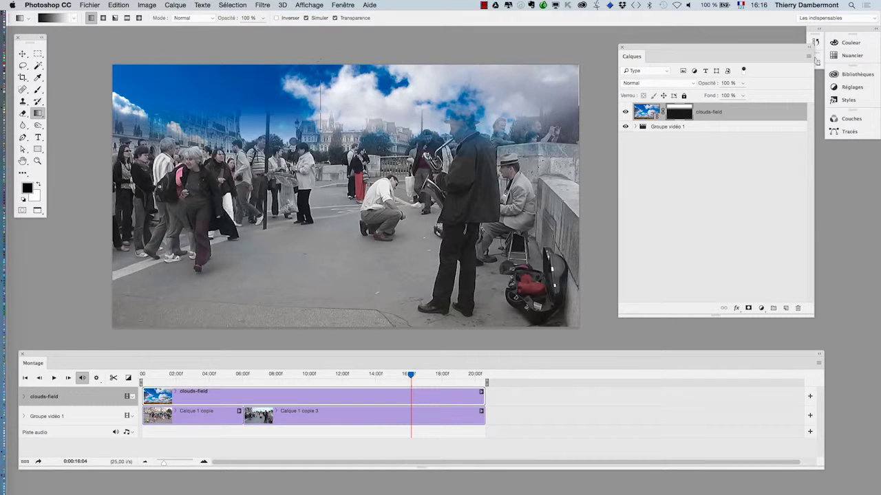
{"action": "left_click_drag", "start_coordinate": [320, 60], "coordinate": [319, 60]}
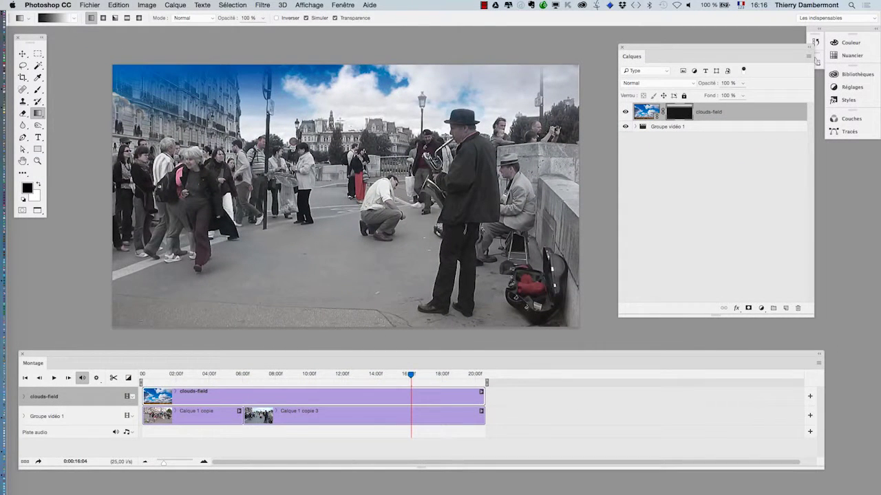
{"action": "left_click_drag", "start_coordinate": [341, 120], "coordinate": [341, 81]}
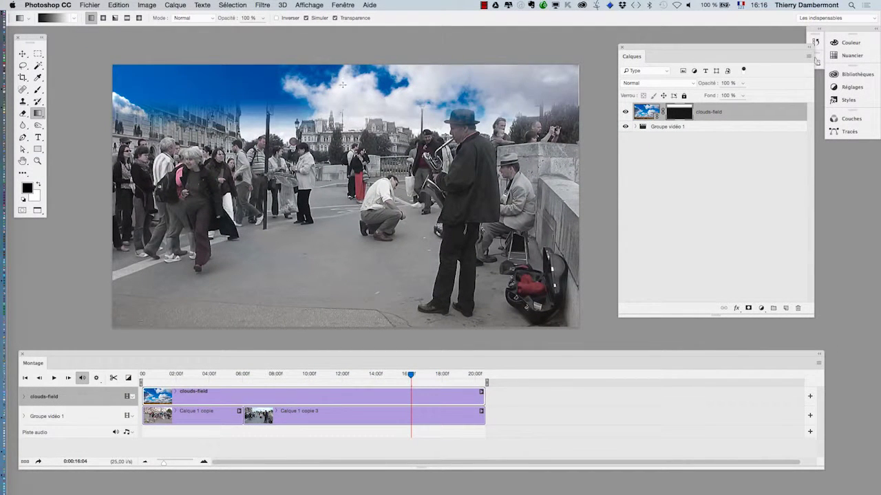
{"action": "left_click_drag", "start_coordinate": [342, 120], "coordinate": [347, 102]}
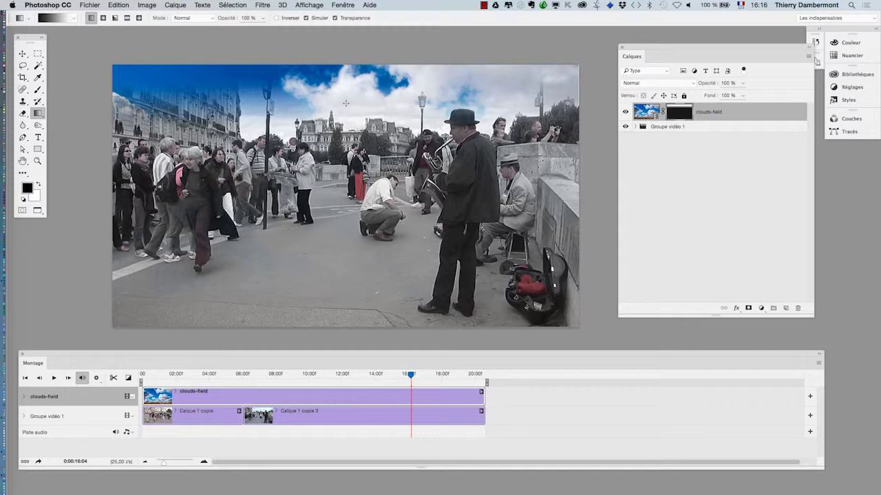